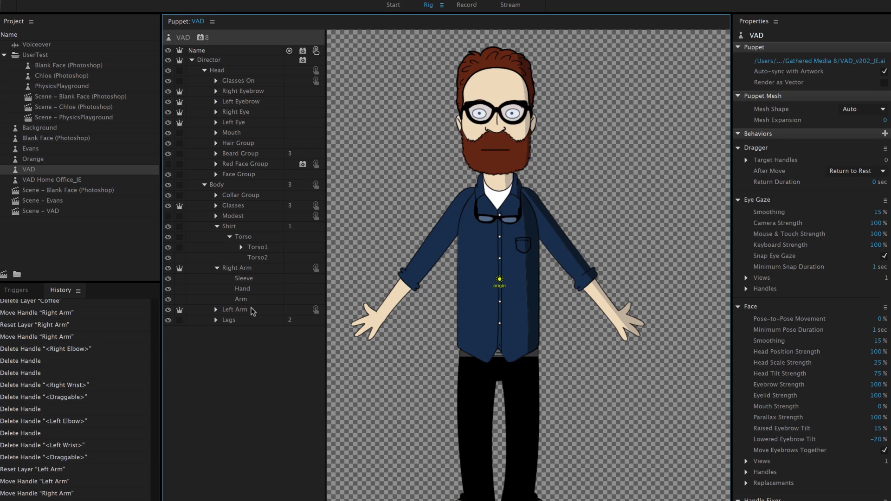
# Slide the Left Arm layer's origin further down the arm
pyautogui.click(236, 309)
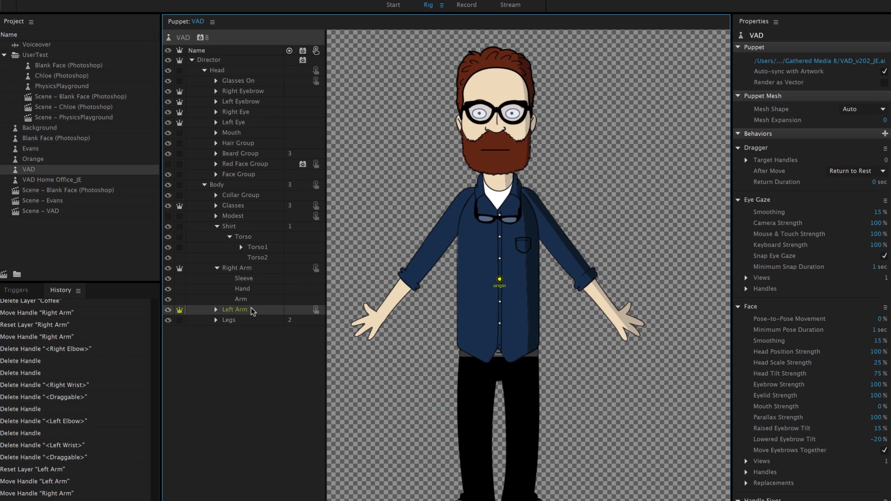
pyautogui.click(581, 270)
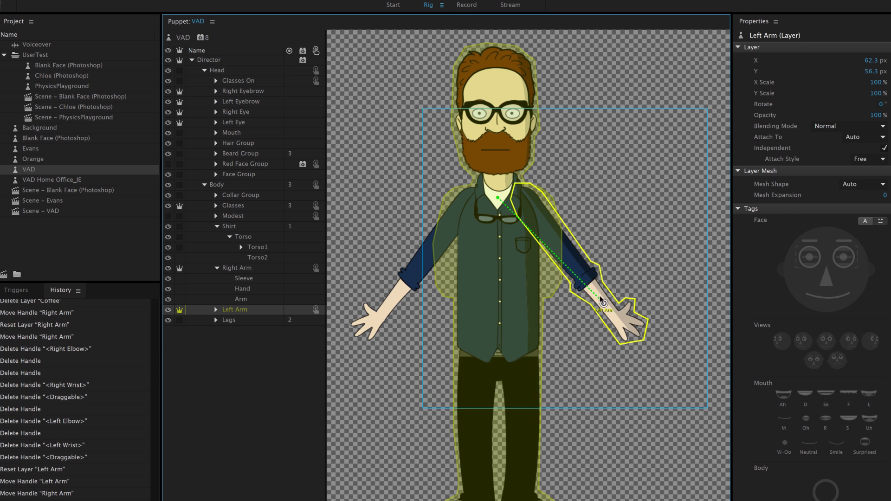
pyautogui.moveTo(575, 260); pyautogui.dragTo(589, 281)
# Compare the Right Arm and Left Arm layers, leaving Right Arm selected
pyautogui.click(236, 268)
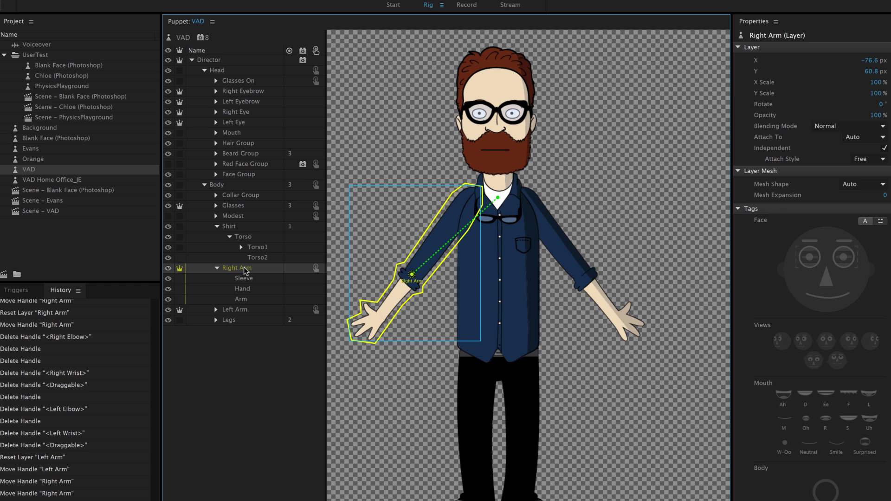
pyautogui.click(234, 310)
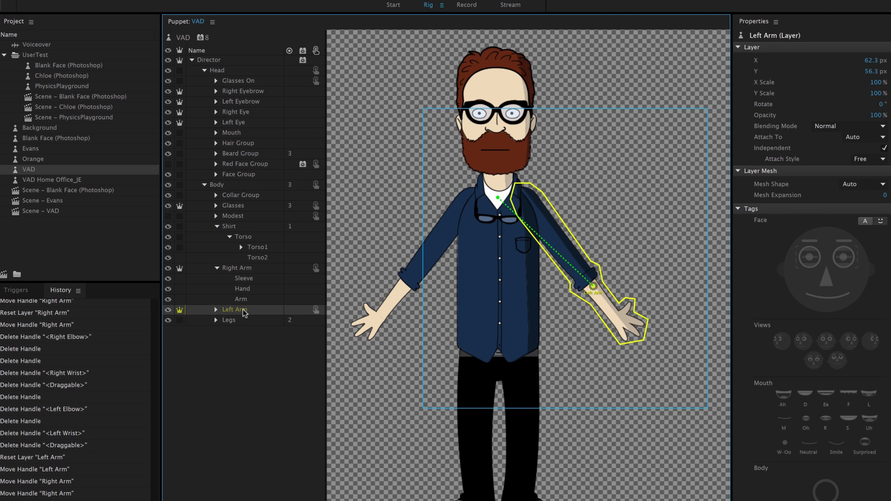
pyautogui.click(237, 268)
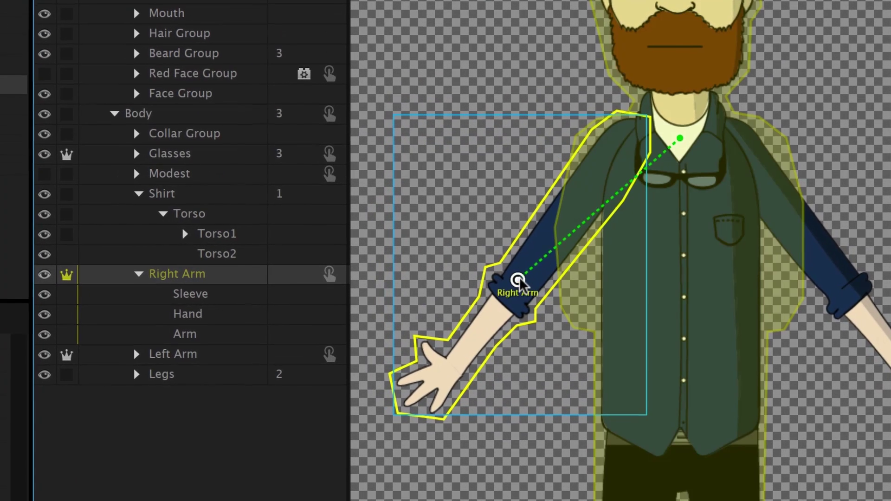
# Drag the Right Arm origin from mid-arm to the shoulder until the body highlights green
pyautogui.moveTo(413, 276); pyautogui.dragTo(426, 257)
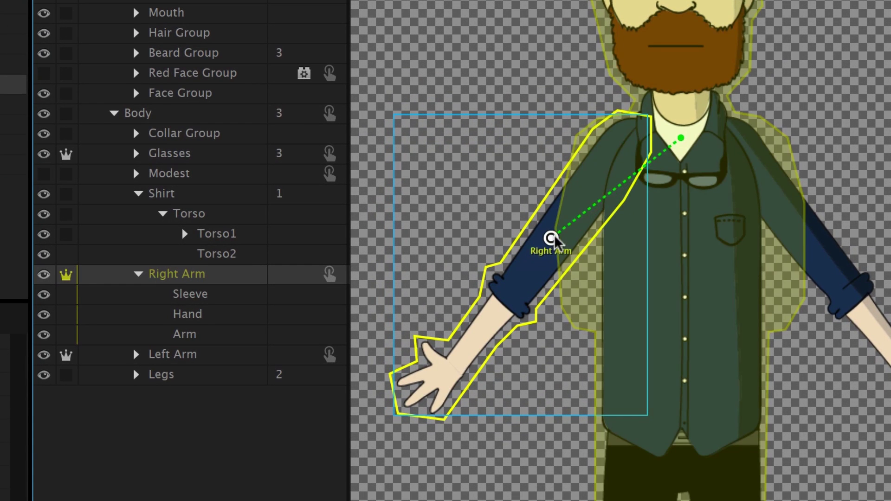
pyautogui.moveTo(551, 240); pyautogui.dragTo(619, 153)
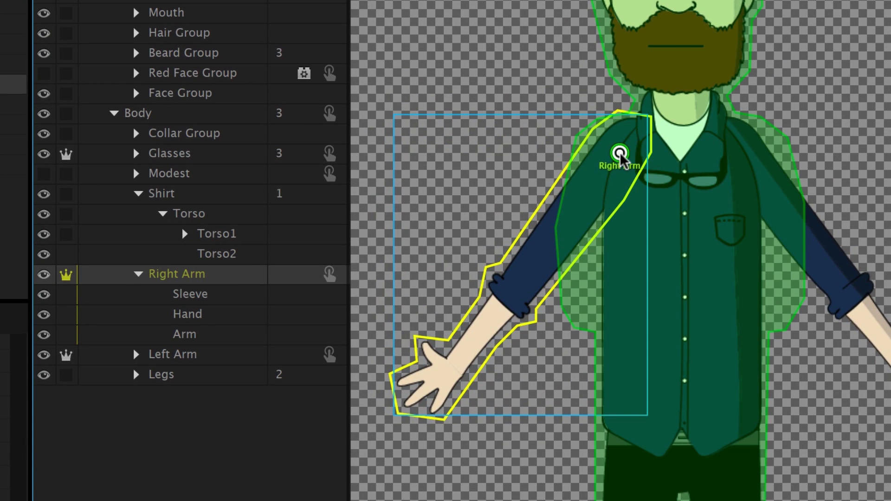
pyautogui.moveTo(620, 153); pyautogui.dragTo(619, 153)
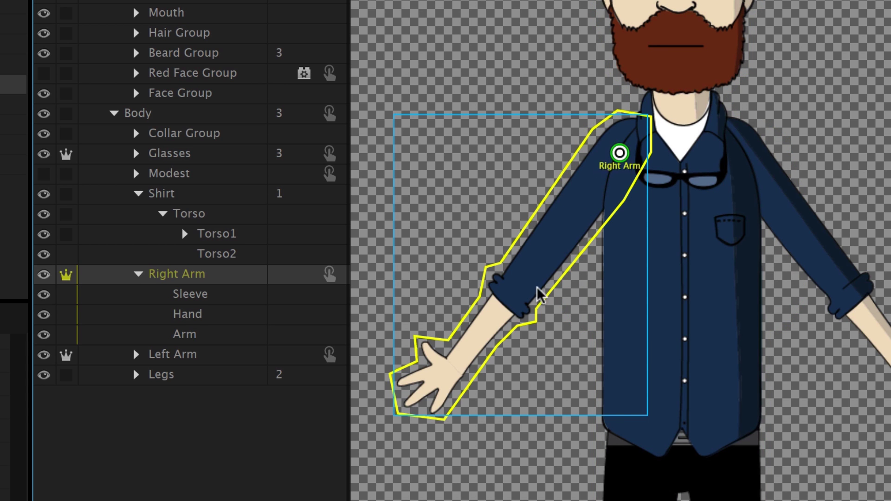
# Check the right arm's Hand, Sleeve and Arm parts one by one
pyautogui.click(188, 314)
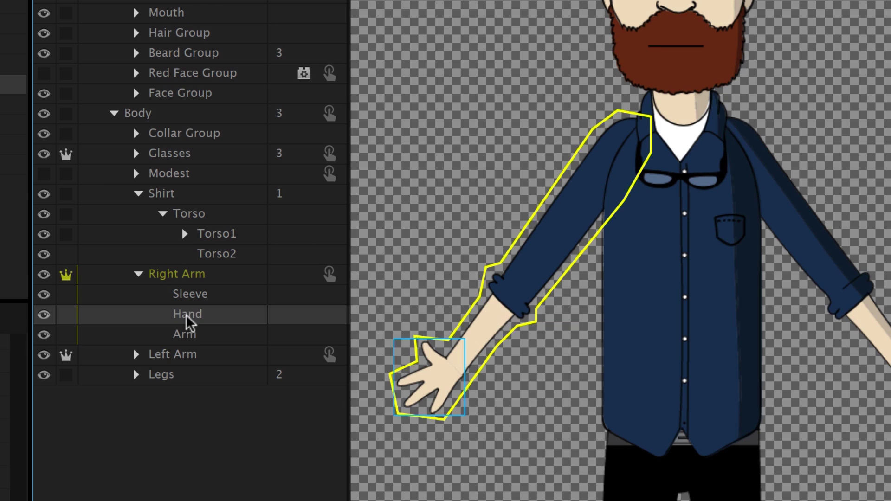
pyautogui.click(189, 334)
pyautogui.click(211, 298)
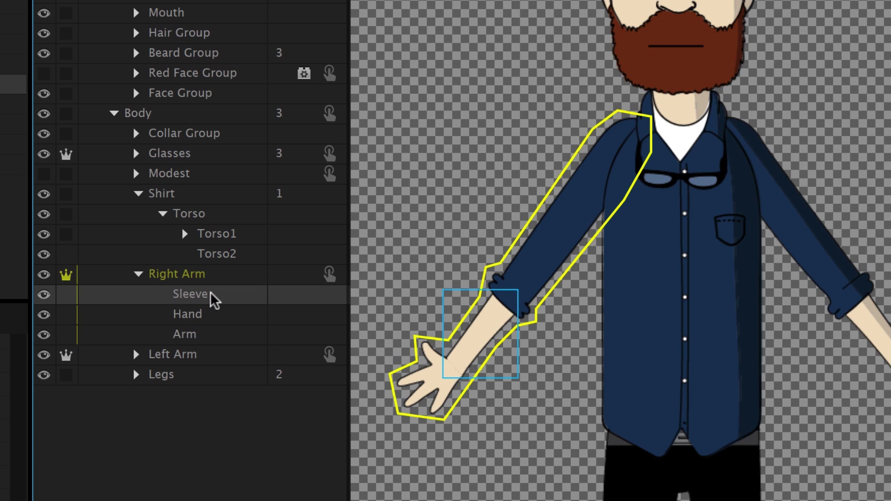
pyautogui.click(202, 315)
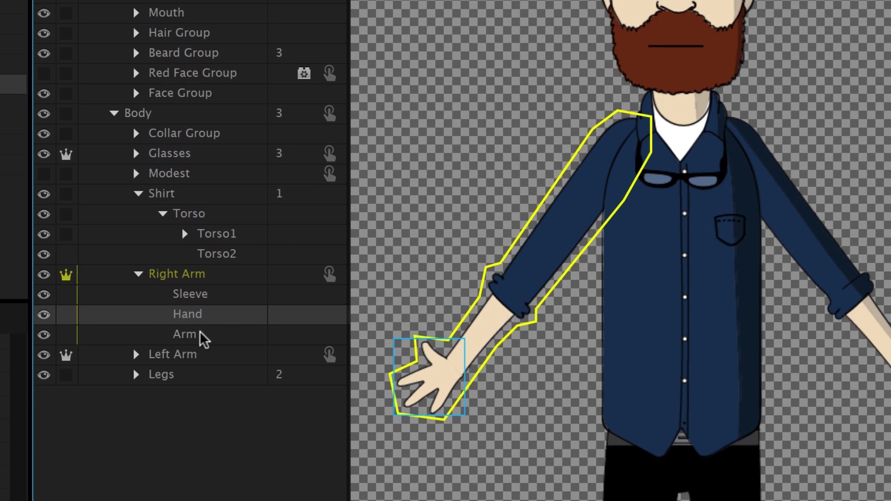
pyautogui.click(203, 339)
pyautogui.click(213, 319)
# Recheck Sleeve and Hand, then apply Create Clipping Mask so Stannie's hair stays inside the Head
pyautogui.click(216, 298)
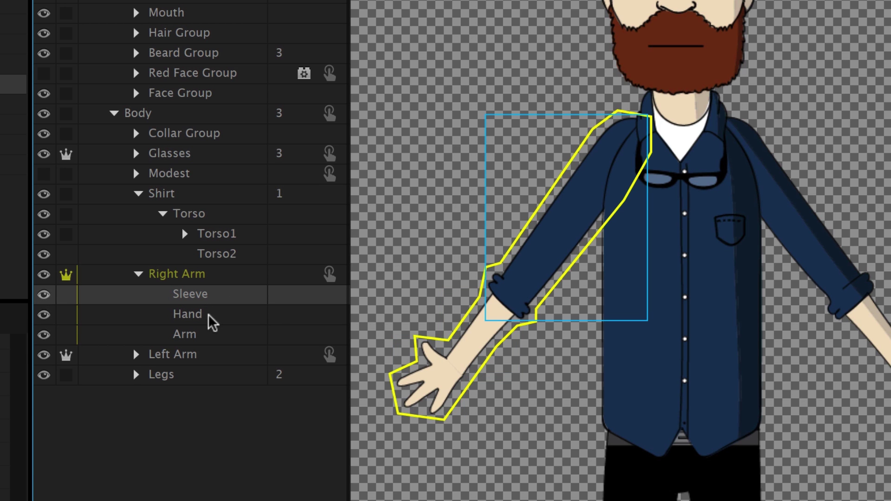
pyautogui.click(212, 319)
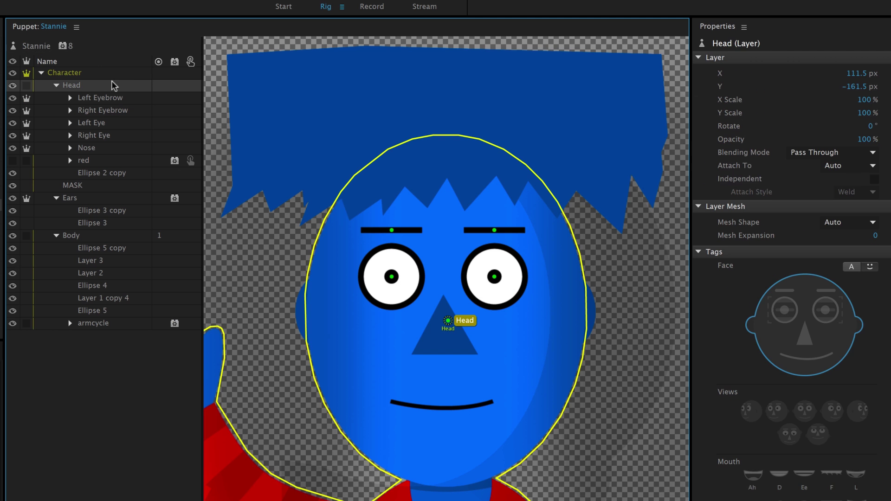
pyautogui.click(76, 26)
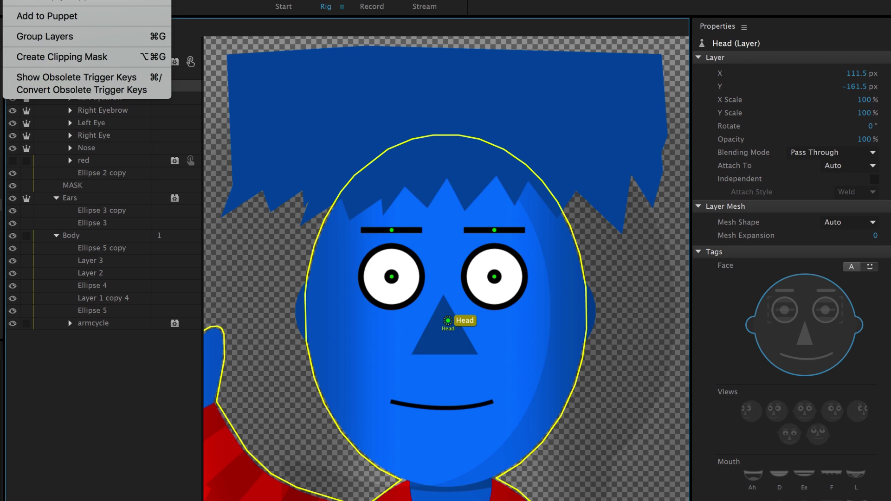
pyautogui.click(113, 61)
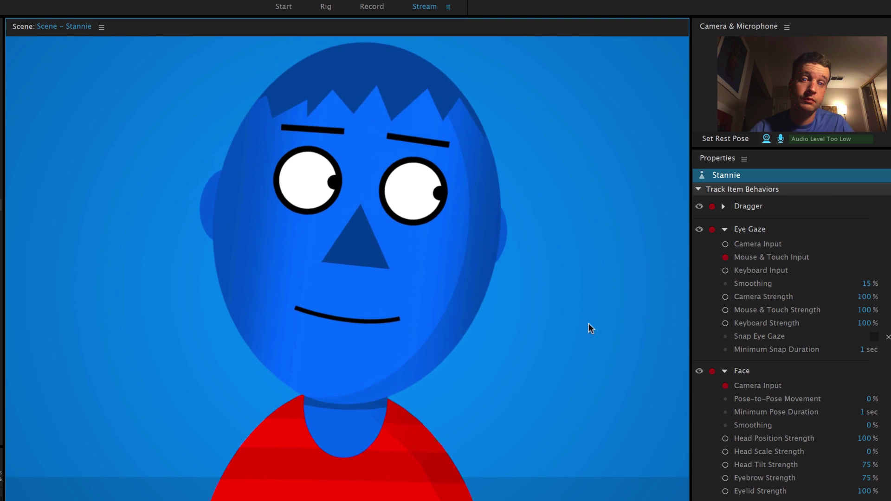